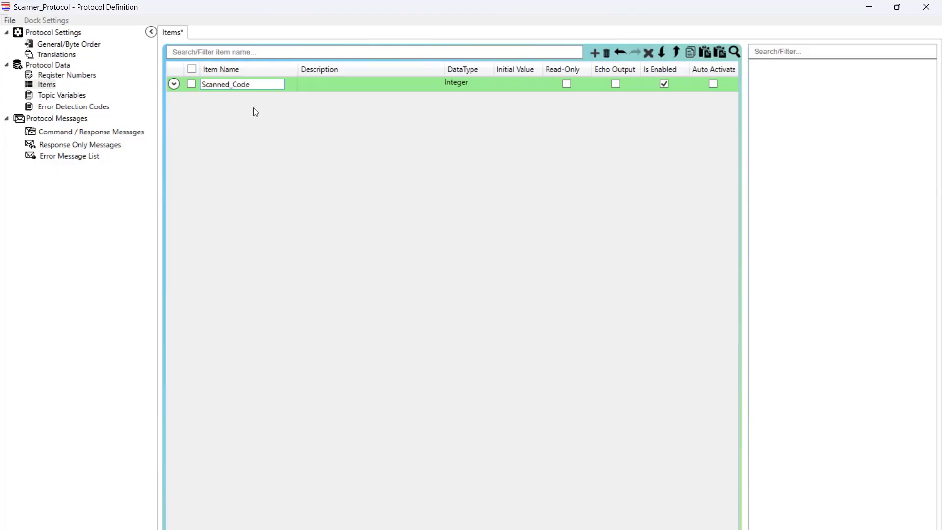
Set the Scanned_Code item's data type to String and make the item read-only.
{"action": "left_click", "coordinate": [464, 85]}
{"action": "left_click", "coordinate": [474, 136]}
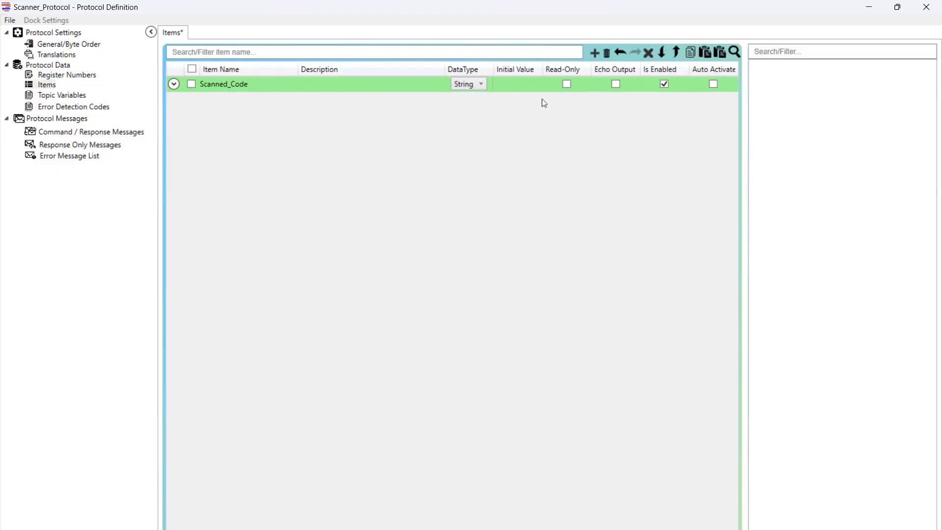
{"action": "left_click", "coordinate": [567, 84]}
Add a response only message named "Scan Code" with the description "Collect String Data from Scanner".
{"action": "left_click", "coordinate": [110, 147]}
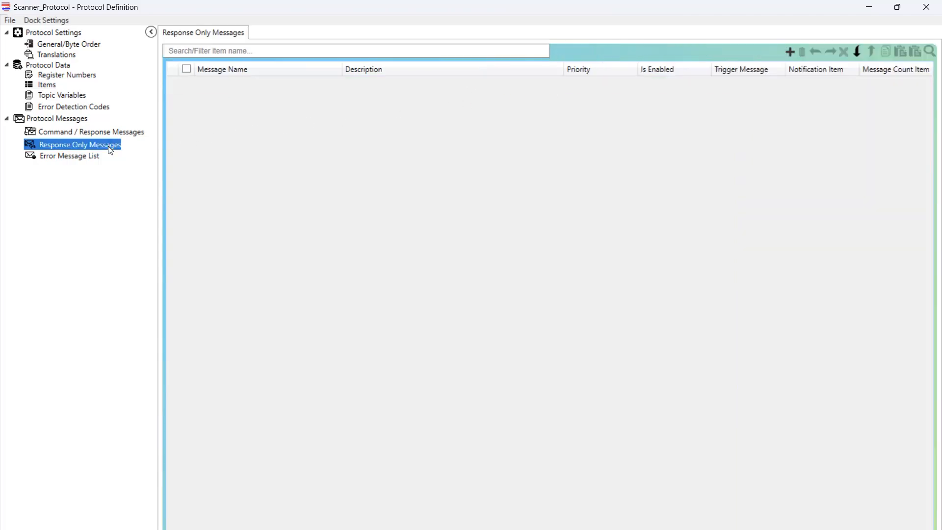
{"action": "left_click", "coordinate": [791, 51]}
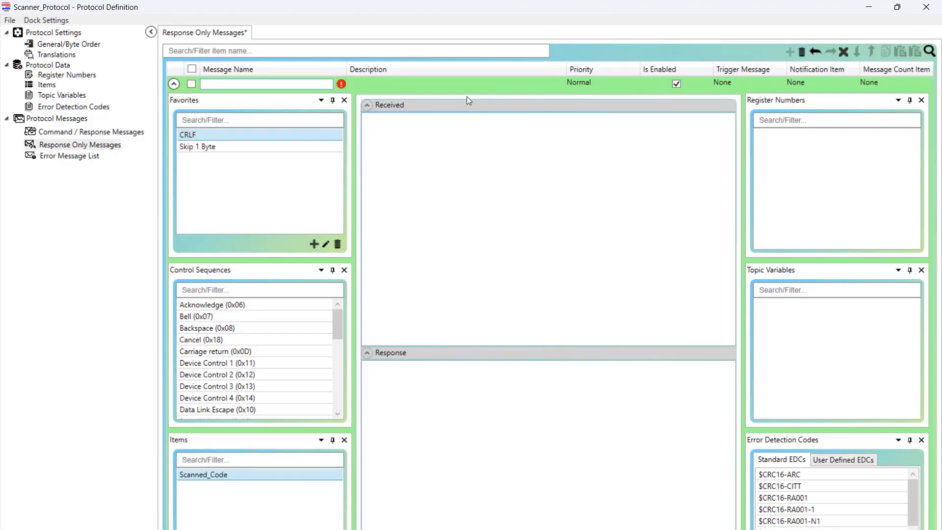
{"action": "type", "text": "Sca"}
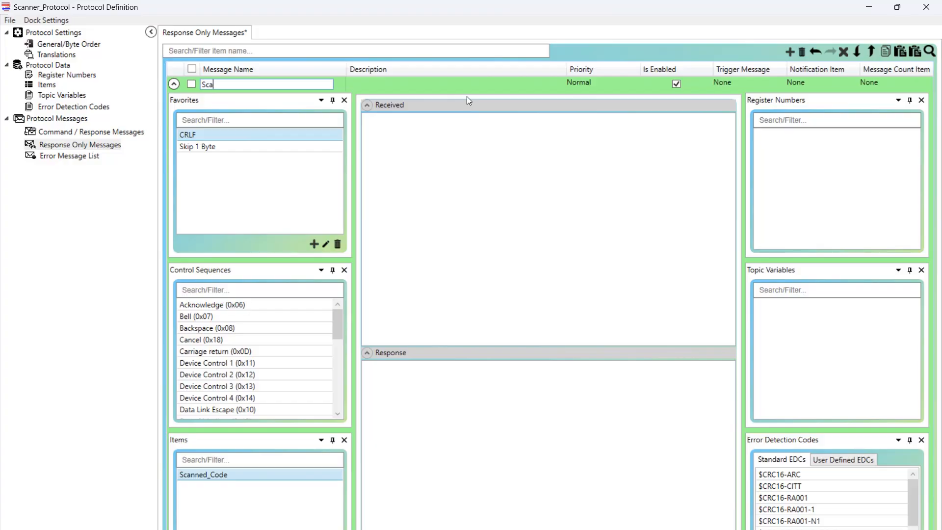
{"action": "type", "text": "n Code"}
{"action": "left_click", "coordinate": [472, 82]}
{"action": "type", "text": "Collect"}
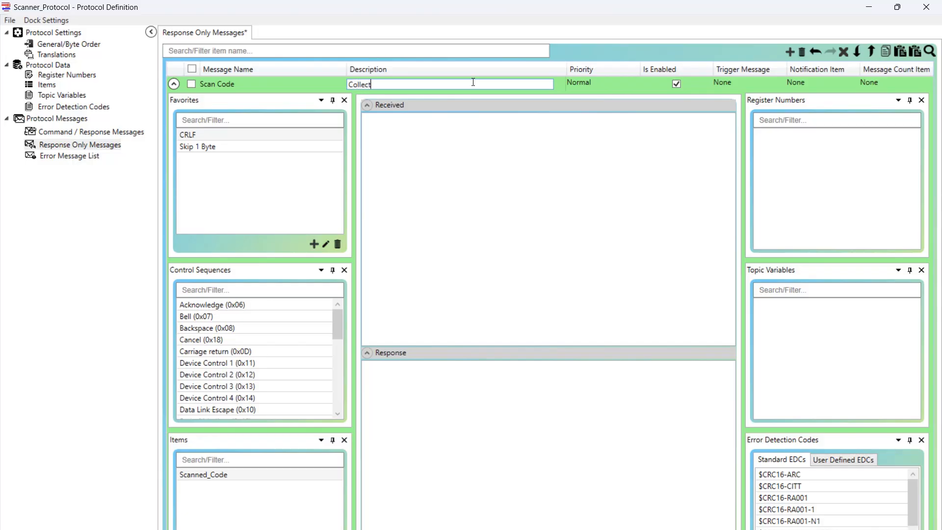
{"action": "type", "text": " String Data from Scanner"}
Define the message's Received content as the Scanned_Code item followed by Carriage return (0x0D), and save the protocol.
{"action": "mouse_move", "coordinate": [203, 474]}
{"action": "left_mouse_down"}
{"action": "mouse_move", "coordinate": [213, 479]}
{"action": "mouse_move", "coordinate": [354, 423]}
{"action": "mouse_move", "coordinate": [426, 206]}
{"action": "left_mouse_up"}
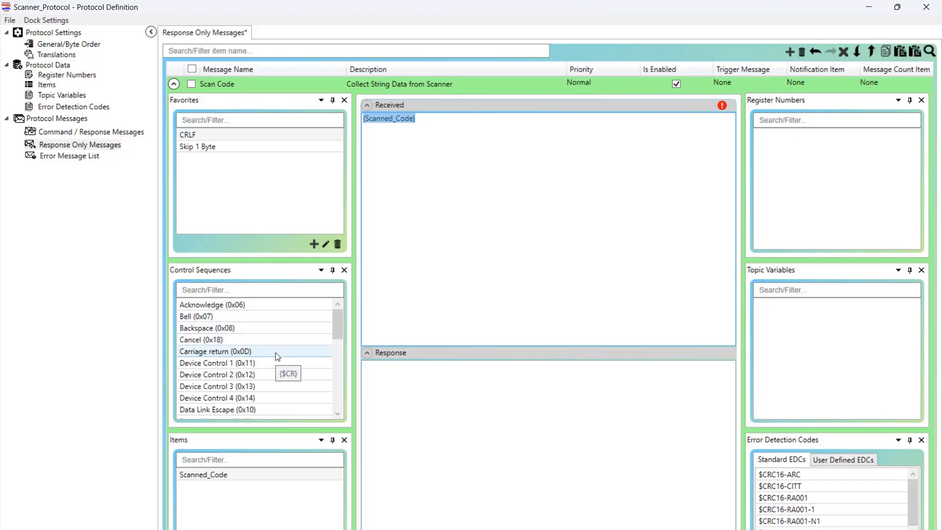
{"action": "left_click_drag", "start_coordinate": [277, 356], "coordinate": [494, 219]}
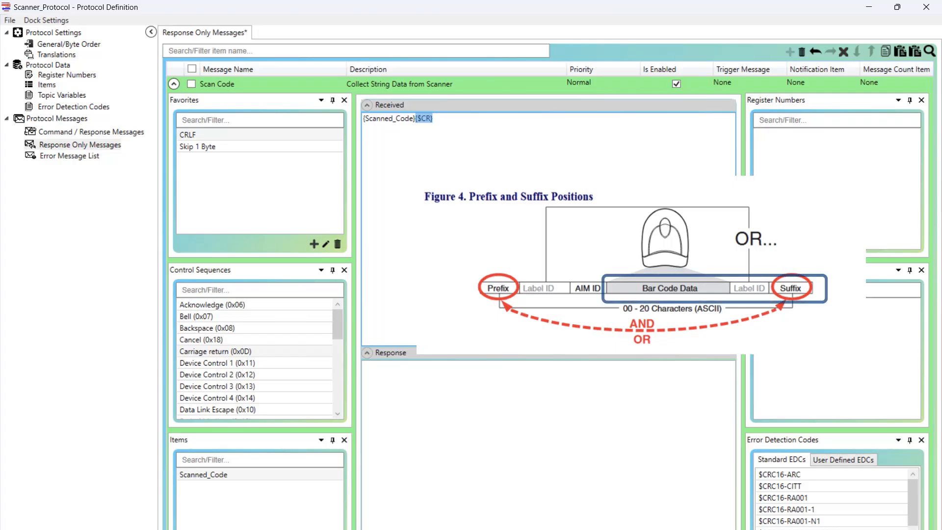
{"action": "left_click", "coordinate": [15, 22]}
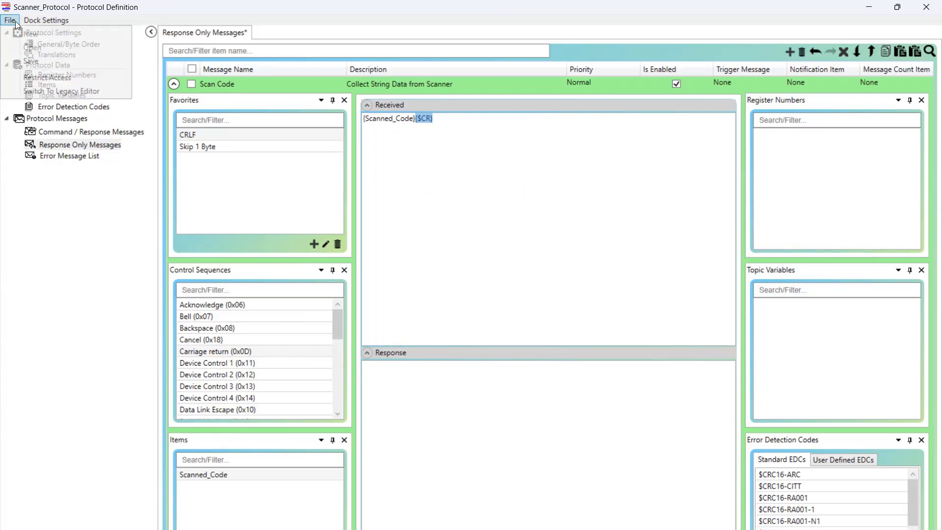
{"action": "left_click", "coordinate": [25, 61]}
{"action": "left_click", "coordinate": [431, 357]}
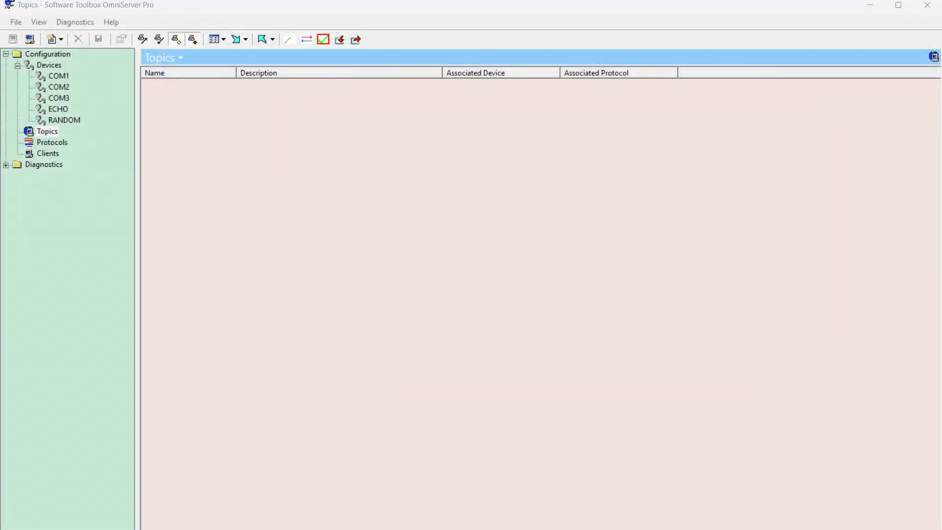
Create a new topic in OmniServer named Barcode_Scanner with the description QD2100.
{"action": "left_click", "coordinate": [53, 132]}
{"action": "right_click", "coordinate": [195, 158]}
{"action": "mouse_move", "coordinate": [223, 168]}
{"action": "left_click", "coordinate": [295, 168]}
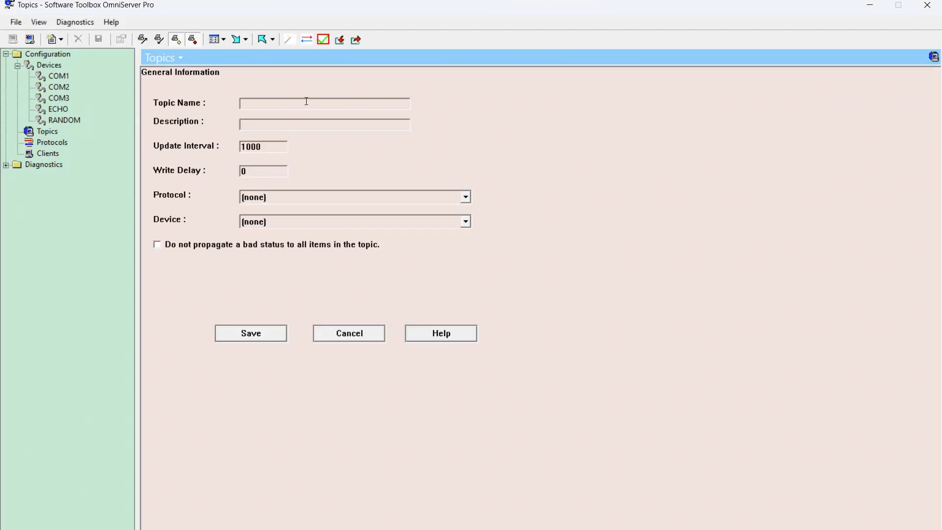
{"action": "type", "text": "Barcode_Scanner"}
{"action": "left_click", "coordinate": [350, 127]}
{"action": "type", "text": "QD2100"}
Assign device COM3 and protocol SCANNER_PROTOCOL to the Barcode_Scanner topic, and save the topic.
{"action": "left_click", "coordinate": [467, 221]}
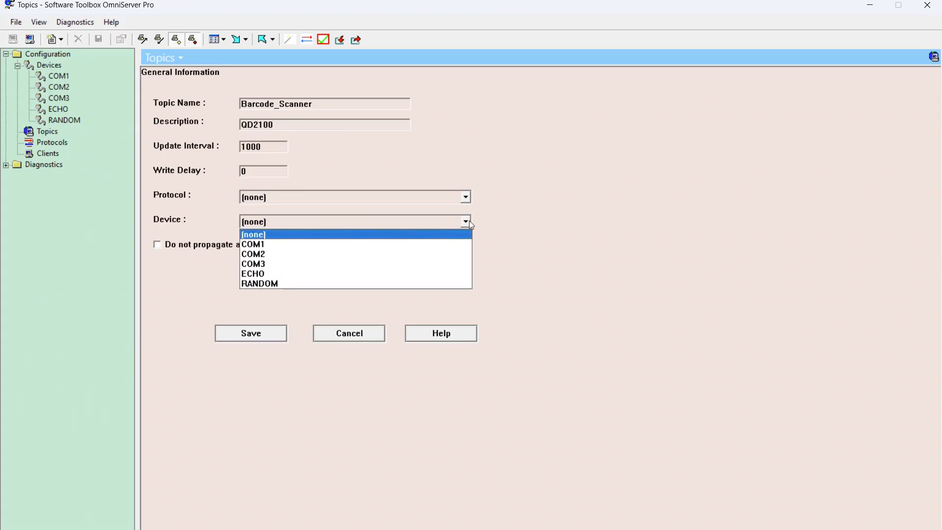
{"action": "left_click", "coordinate": [459, 260]}
{"action": "left_click", "coordinate": [465, 197]}
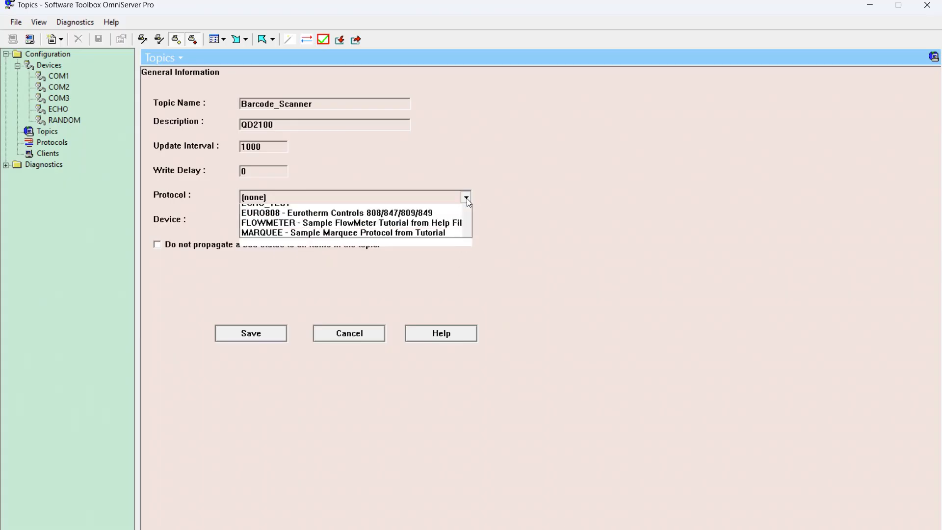
{"action": "scroll", "coordinate": [466, 231], "scroll_direction": "down", "scroll_amount": 3}
{"action": "scroll", "coordinate": [410, 267], "scroll_direction": "down", "scroll_amount": 1}
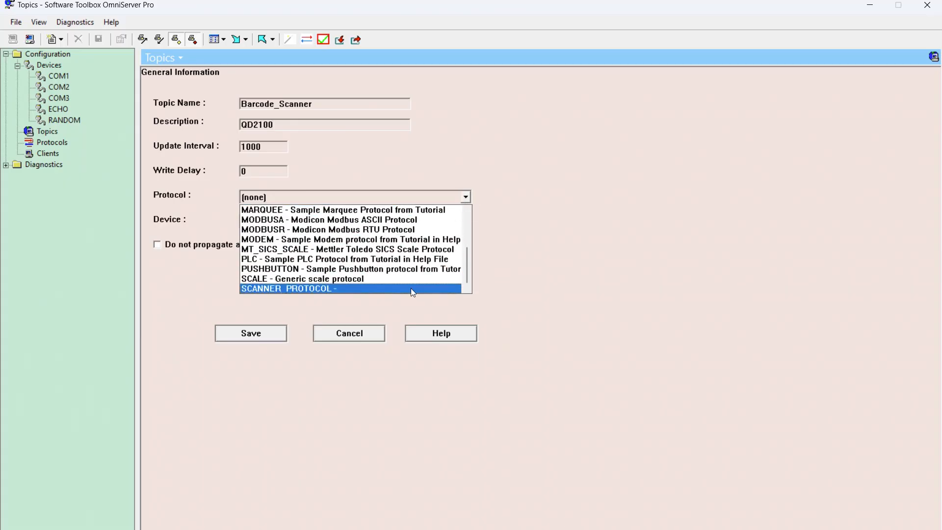
{"action": "left_click", "coordinate": [411, 287]}
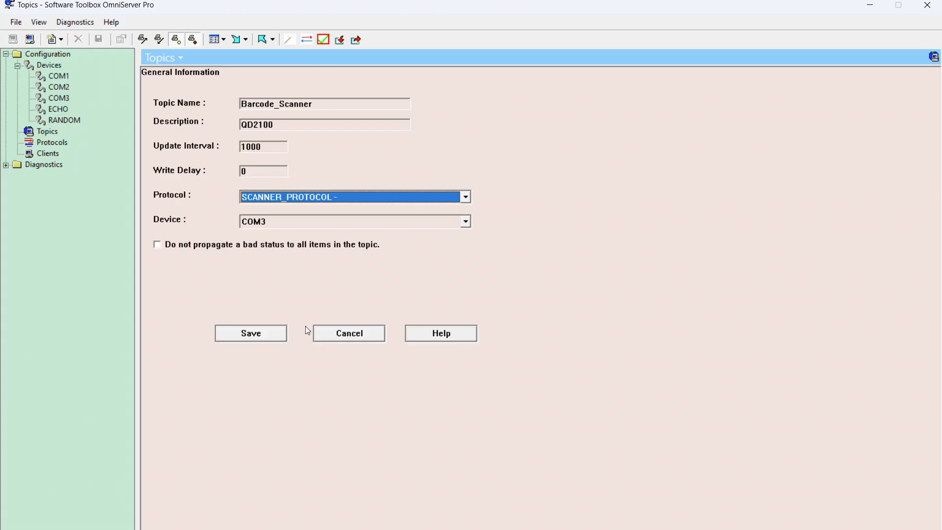
{"action": "left_click", "coordinate": [269, 336]}
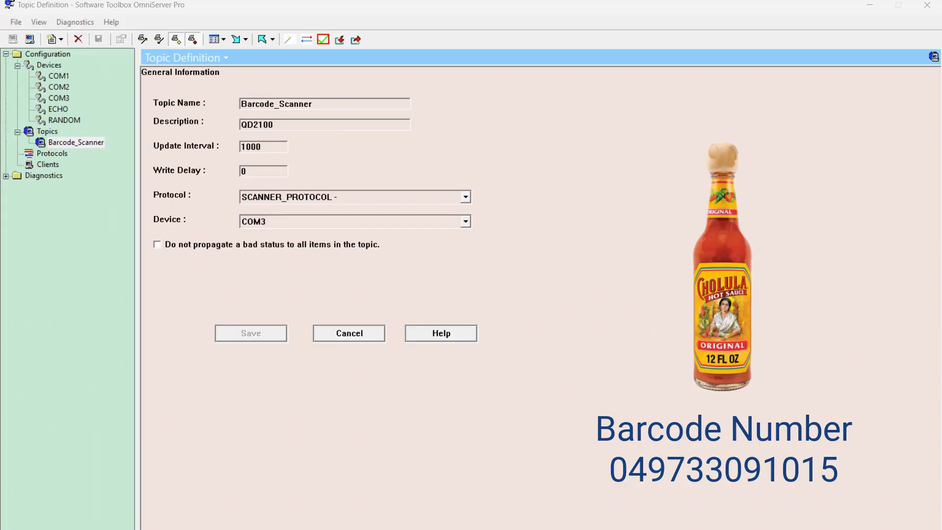
View the available clients, bring up the Software Toolbox OPC Test Client and widen its Name column to show the full item names.
{"action": "left_click", "coordinate": [54, 165]}
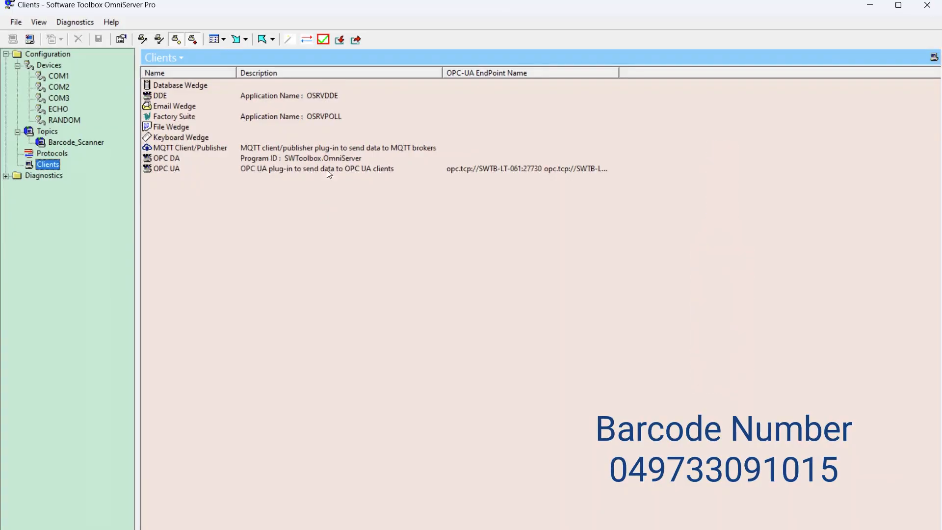
{"action": "left_click", "coordinate": [325, 41]}
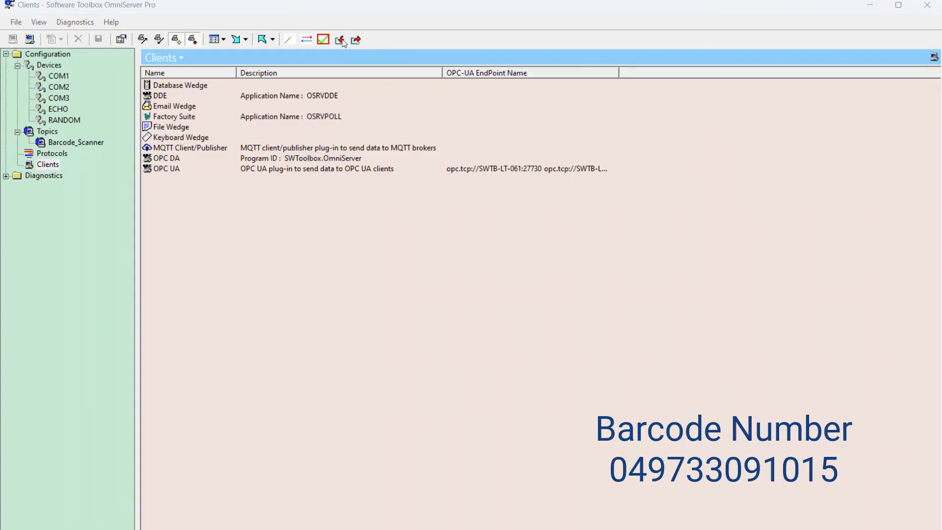
{"action": "left_click_drag", "start_coordinate": [933, 88], "coordinate": [340, 30]}
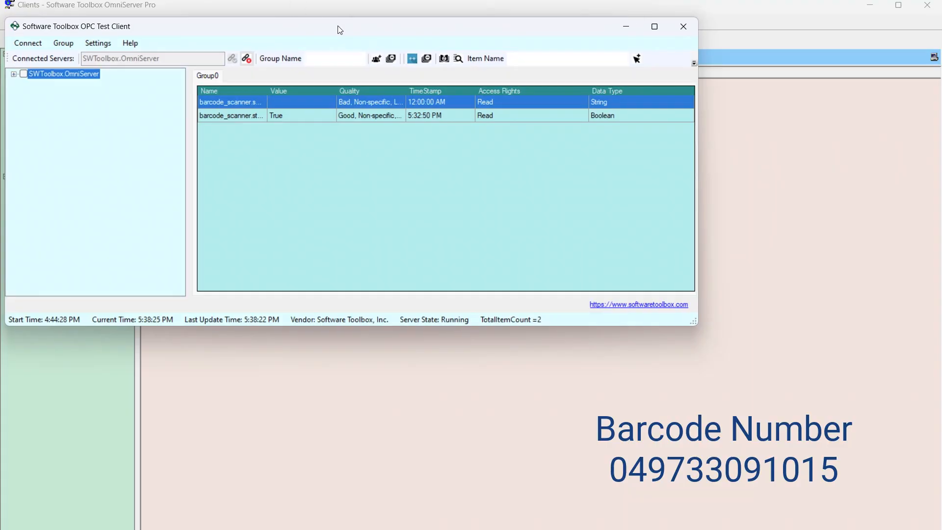
{"action": "left_click_drag", "start_coordinate": [271, 87], "coordinate": [335, 90]}
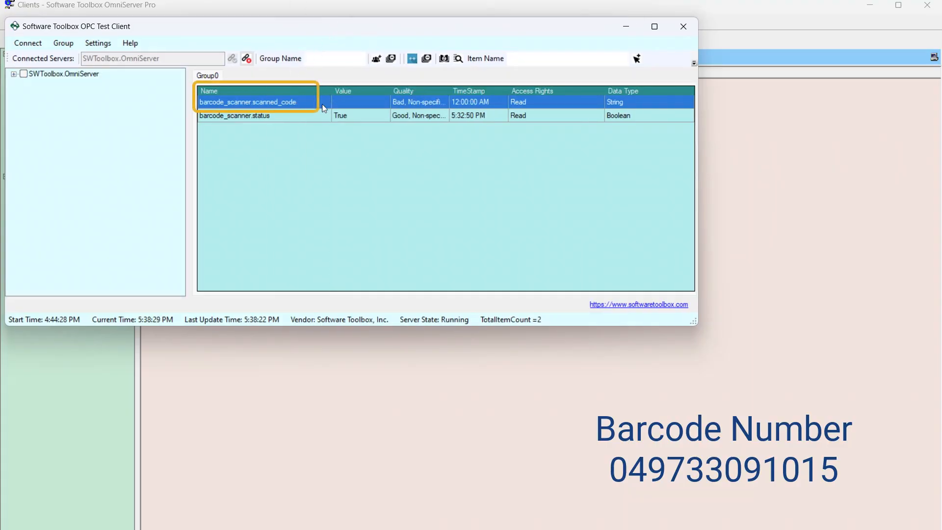